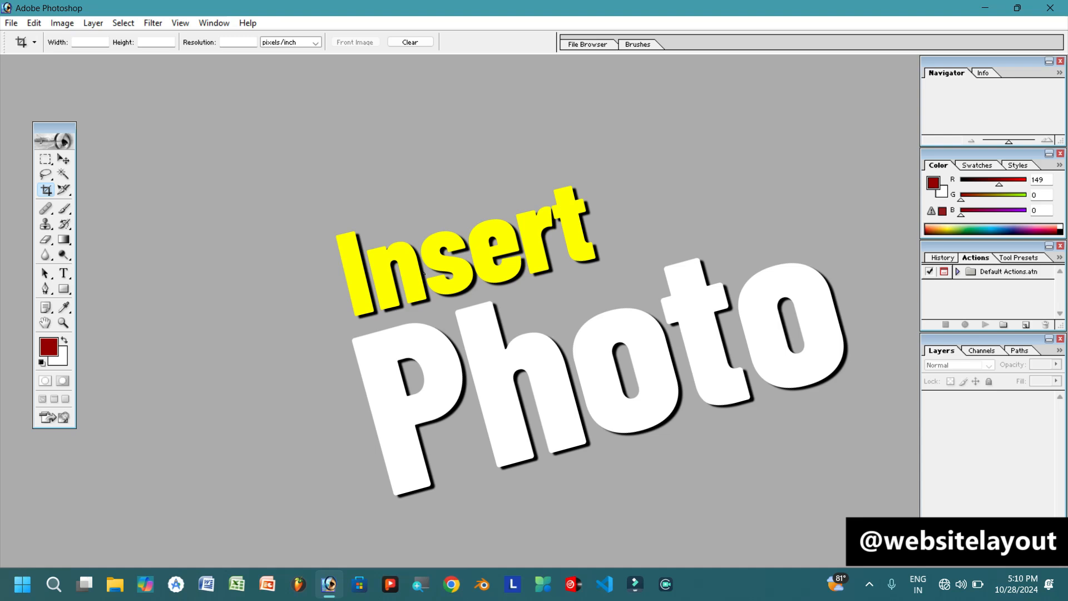
Open the cut-out bride portrait whose file name starts with b9f1ddeec0f0052 from folder 1 on the Desktop
double_click(419, 266)
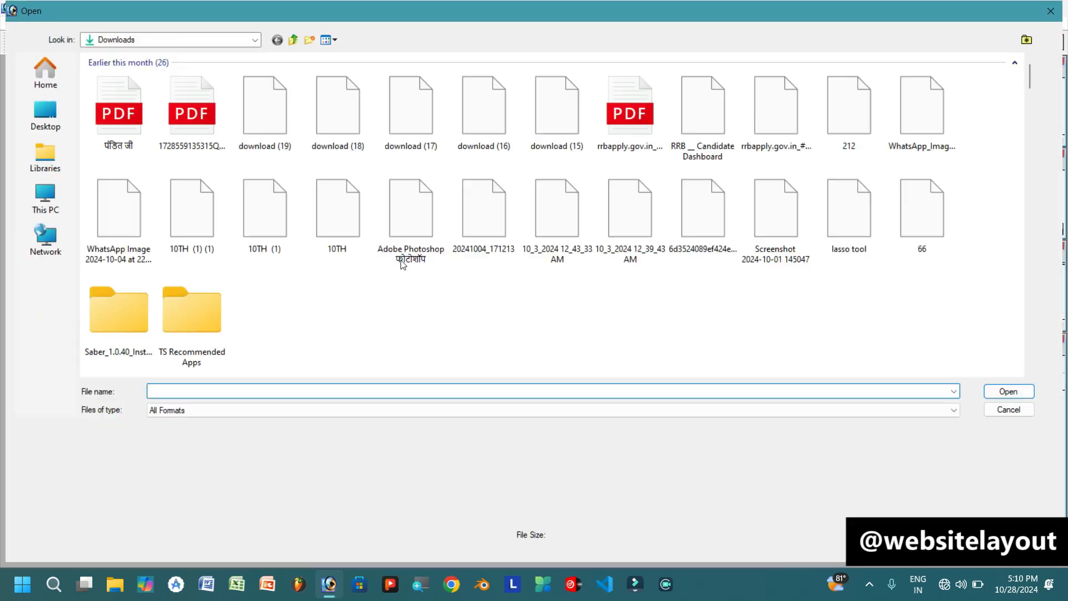
click(47, 121)
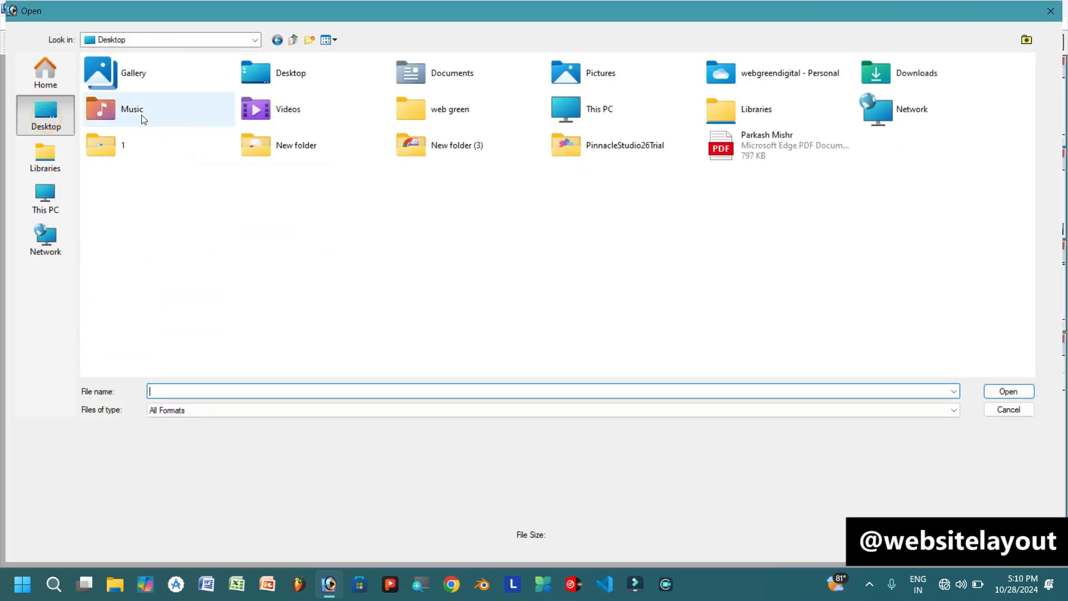
double_click(126, 146)
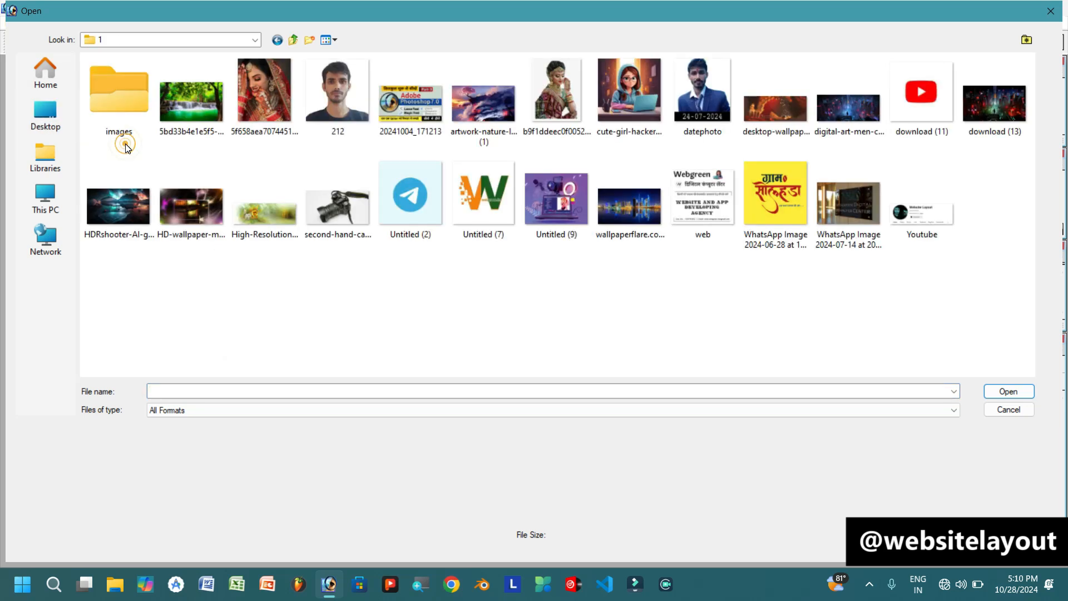
double_click(556, 91)
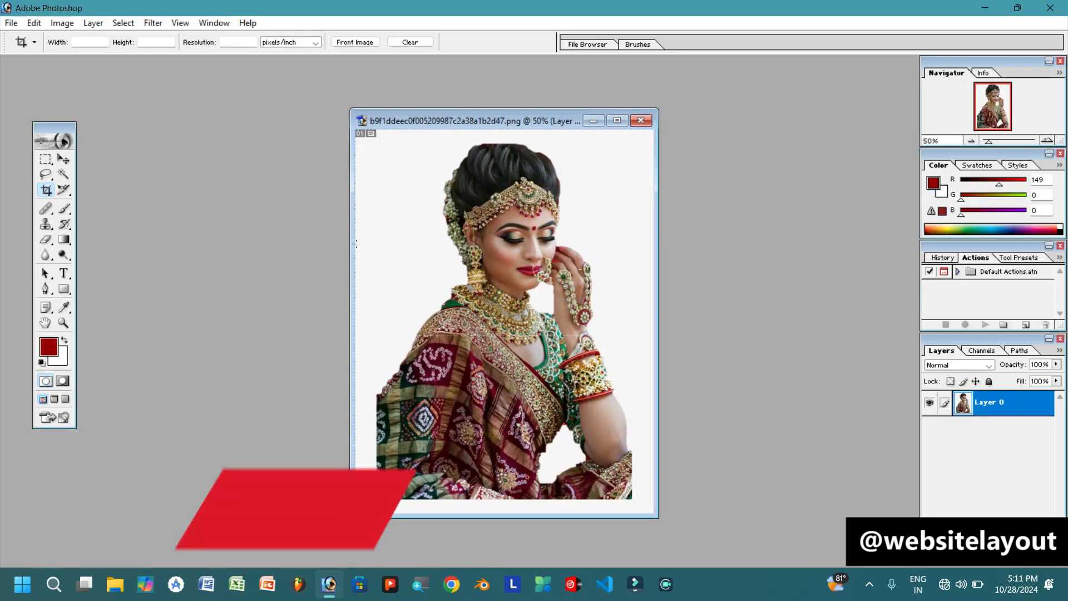
Load the front image's width, height and resolution into the Crop tool's options, and clear these values again
click(42, 188)
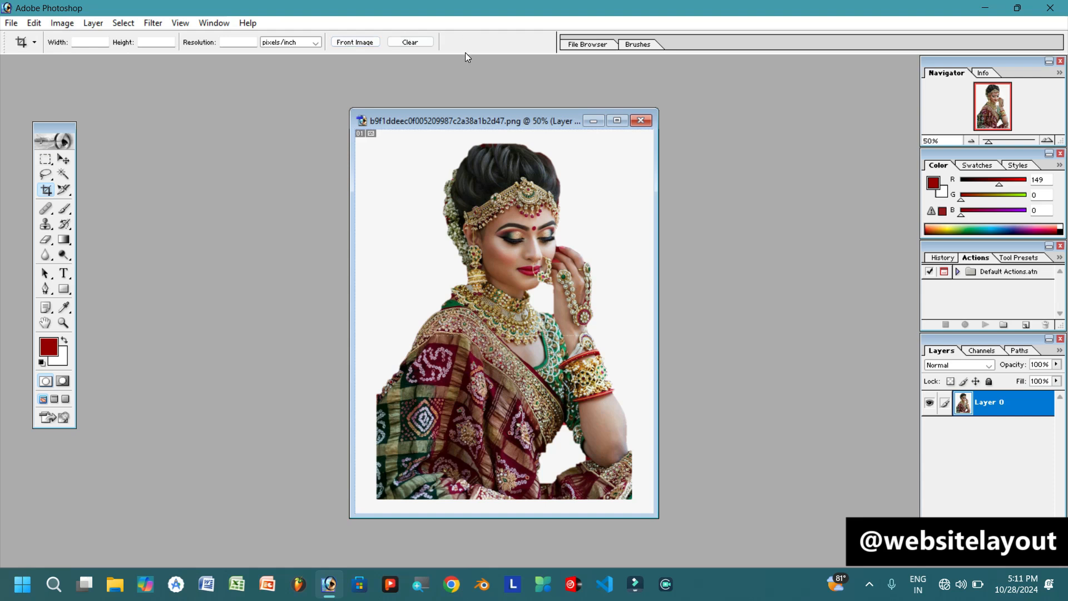
click(74, 46)
click(151, 46)
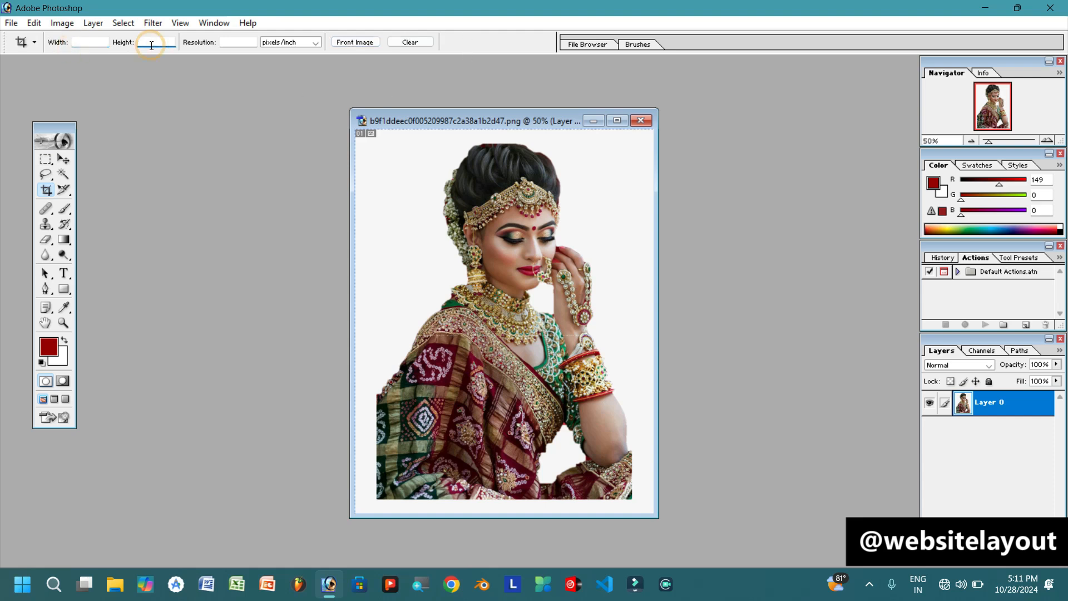
click(249, 44)
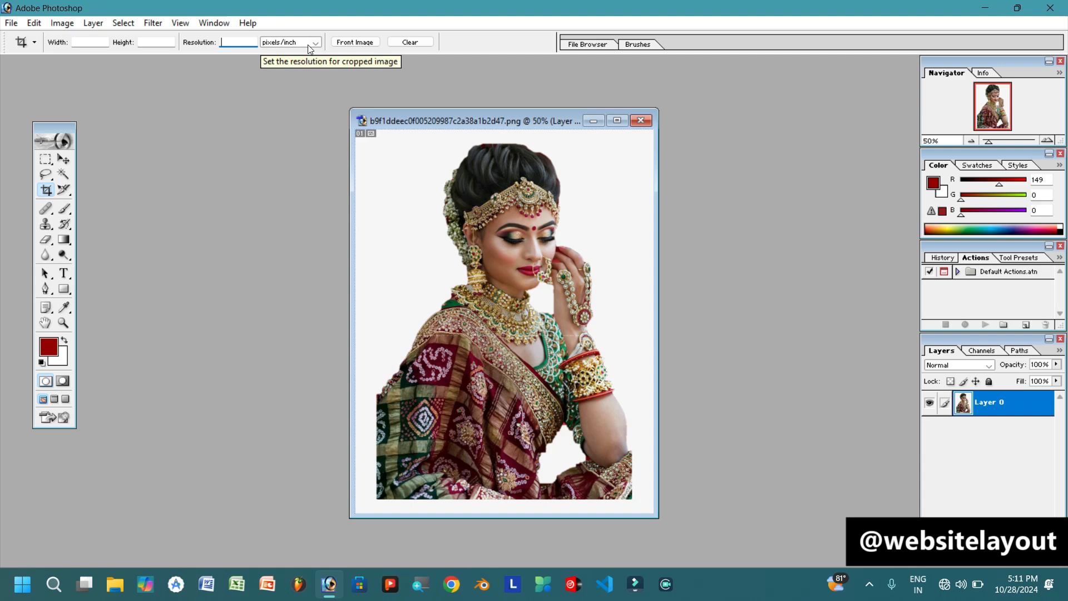
click(342, 45)
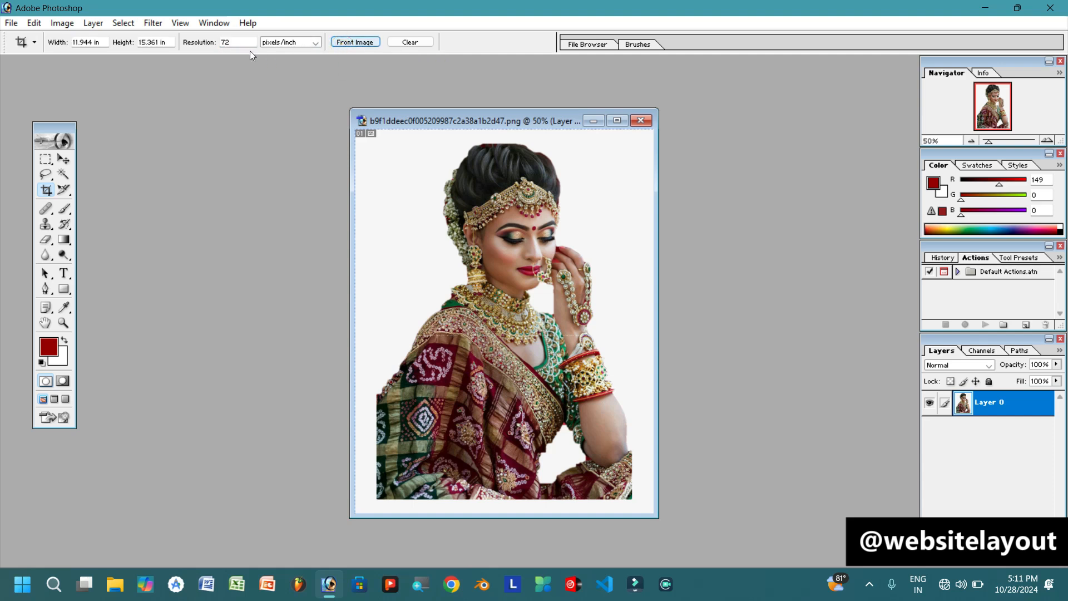
click(303, 43)
click(303, 46)
click(428, 44)
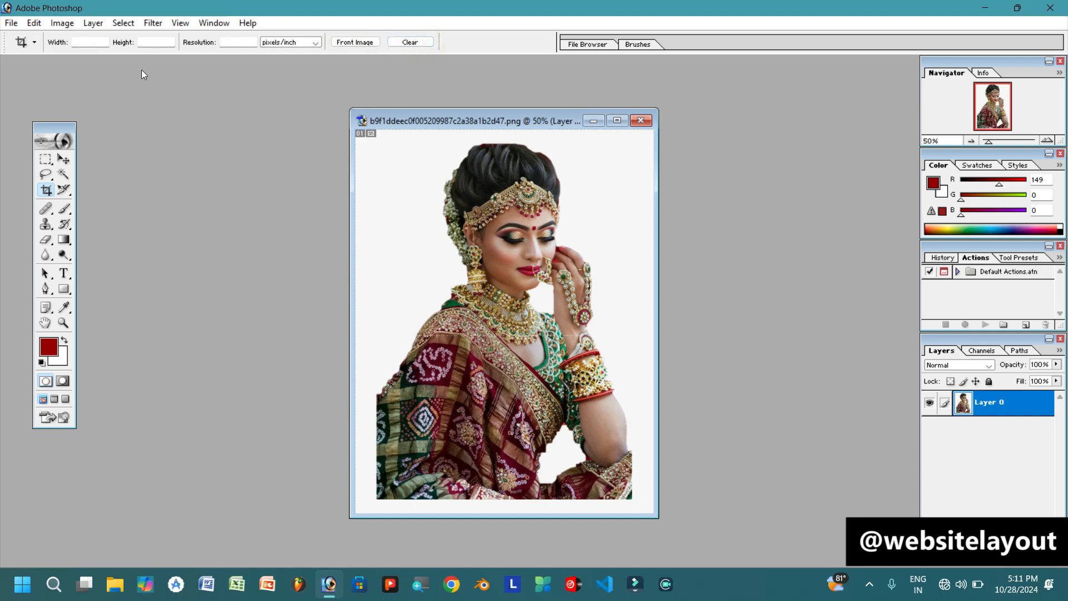
Set the Crop tool to a width of 1.2 in, a height of 1.5 in and a resolution of 300 pixels/inch
click(95, 40)
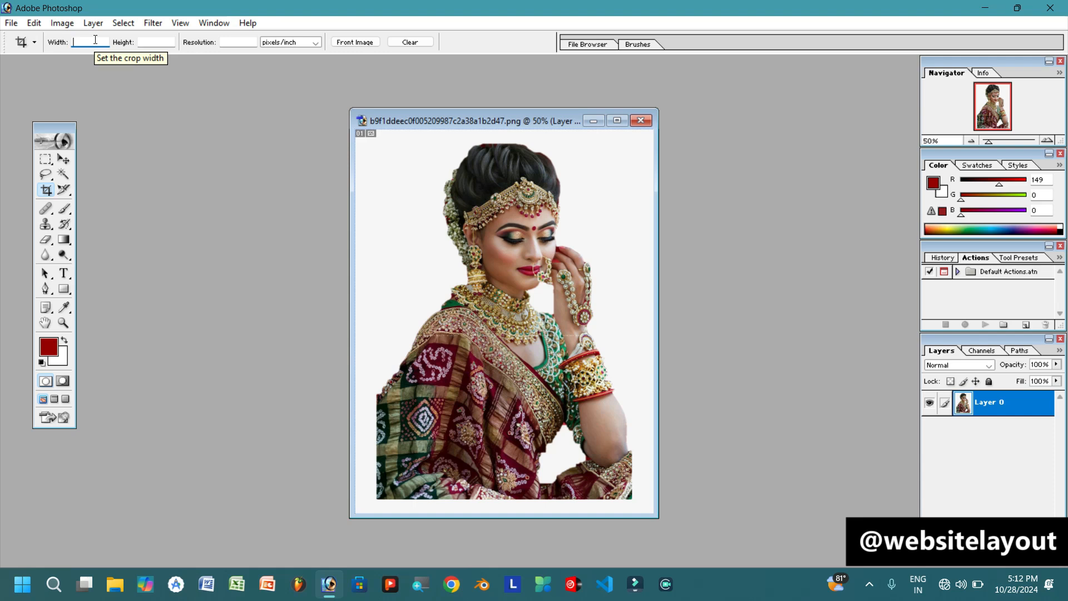
text(1.2)
click(142, 42)
text(1.5)
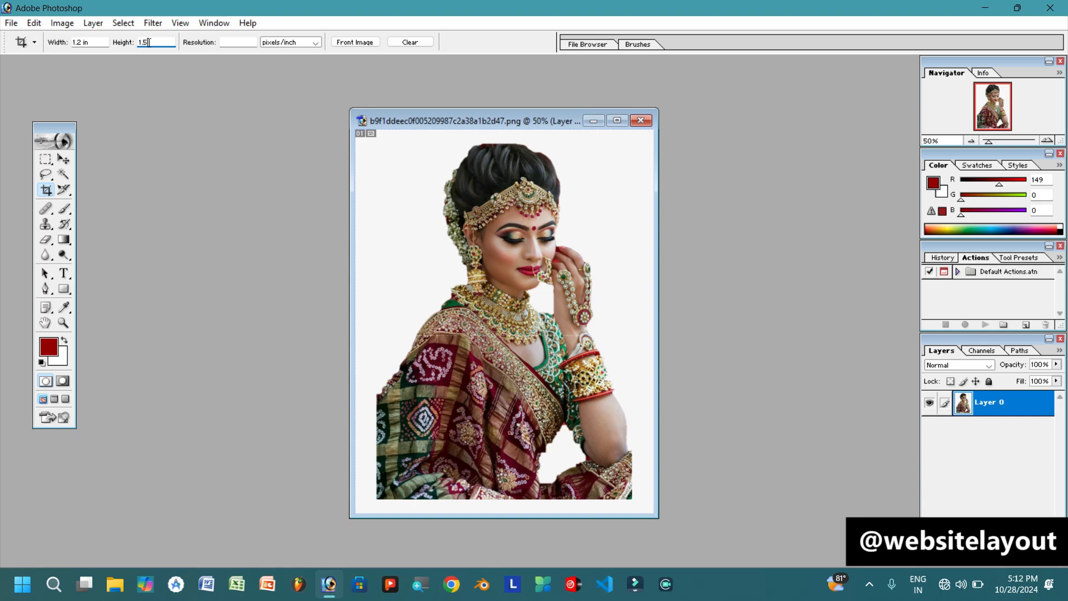
click(232, 43)
text(300)
click(210, 152)
Crop the portrait at the fixed size around the woman's head and upper body, and undo the crop
drag(352, 106, 245, 76)
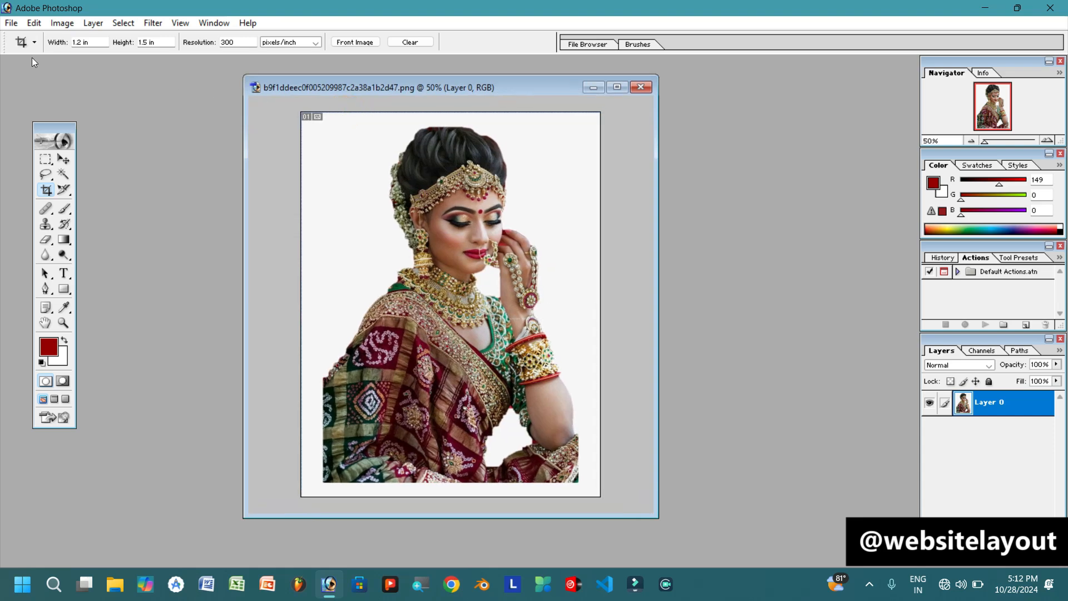
drag(361, 117, 600, 412)
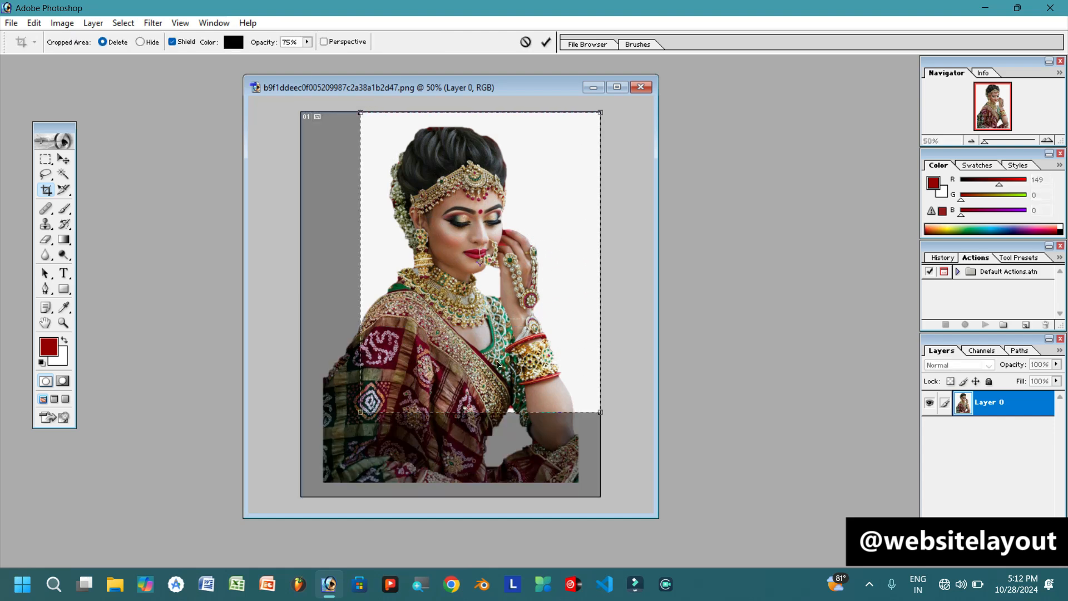
drag(493, 357, 471, 356)
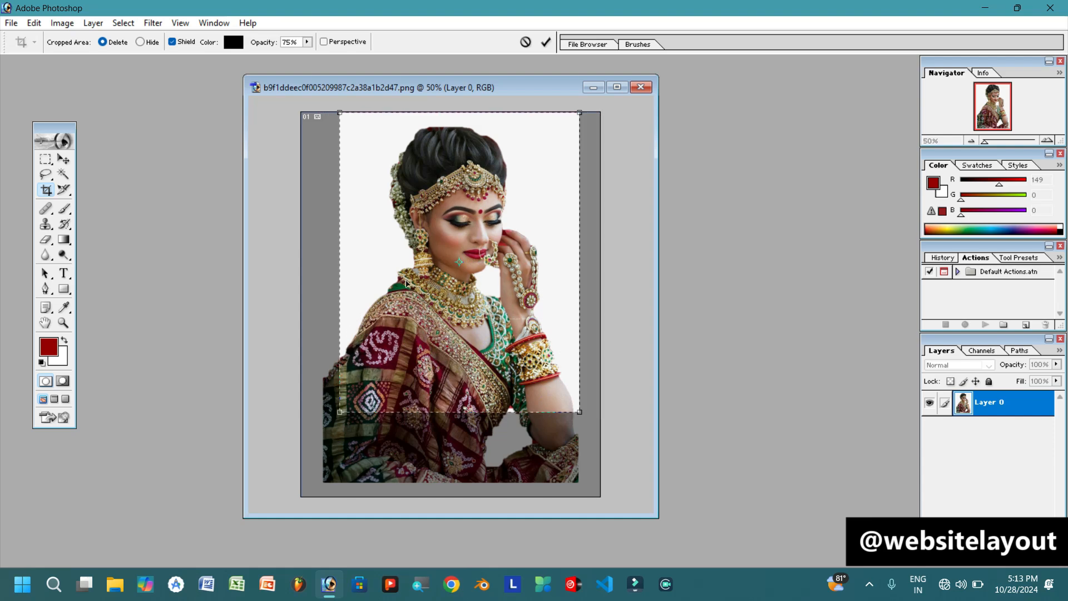
right_click(398, 256)
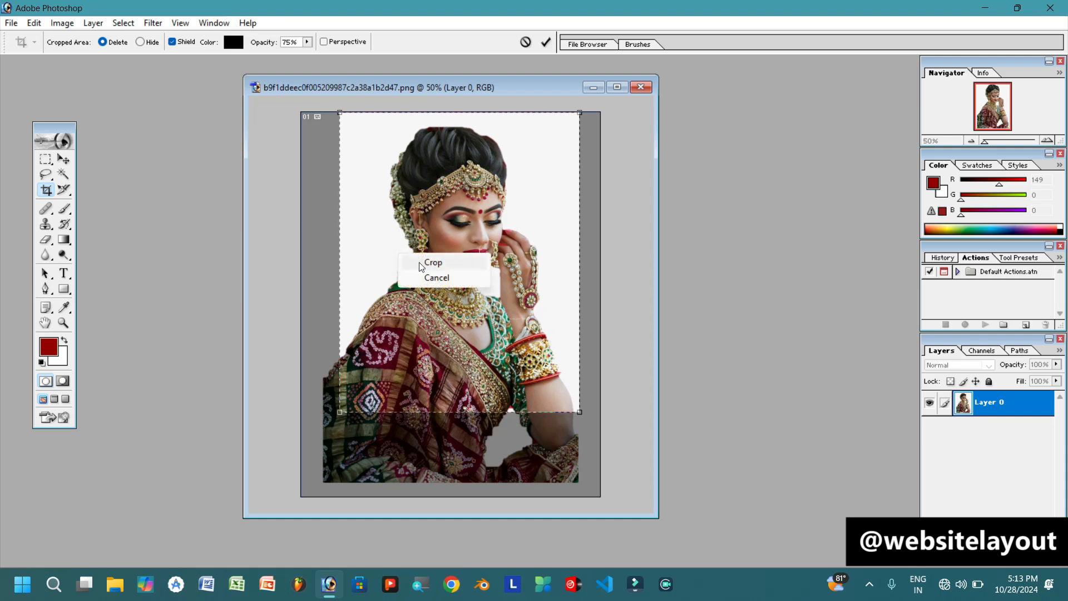
click(434, 264)
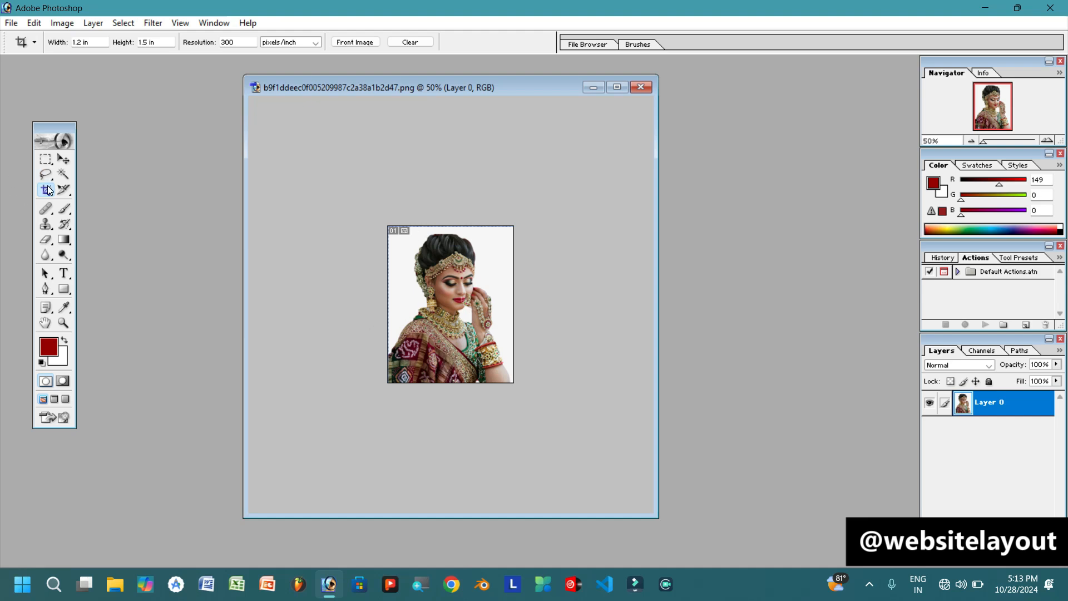
double_click(439, 264)
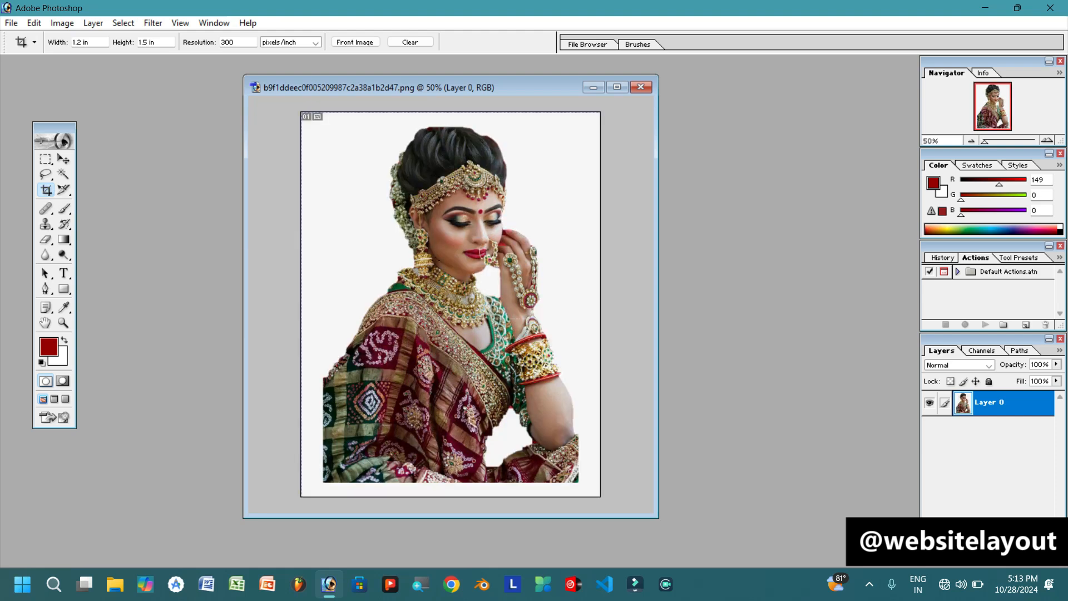
Clear the Crop tool's fixed size and crop the portrait freely, cutting off the lower part of the sari
click(413, 43)
drag(315, 130, 592, 415)
drag(430, 282, 436, 275)
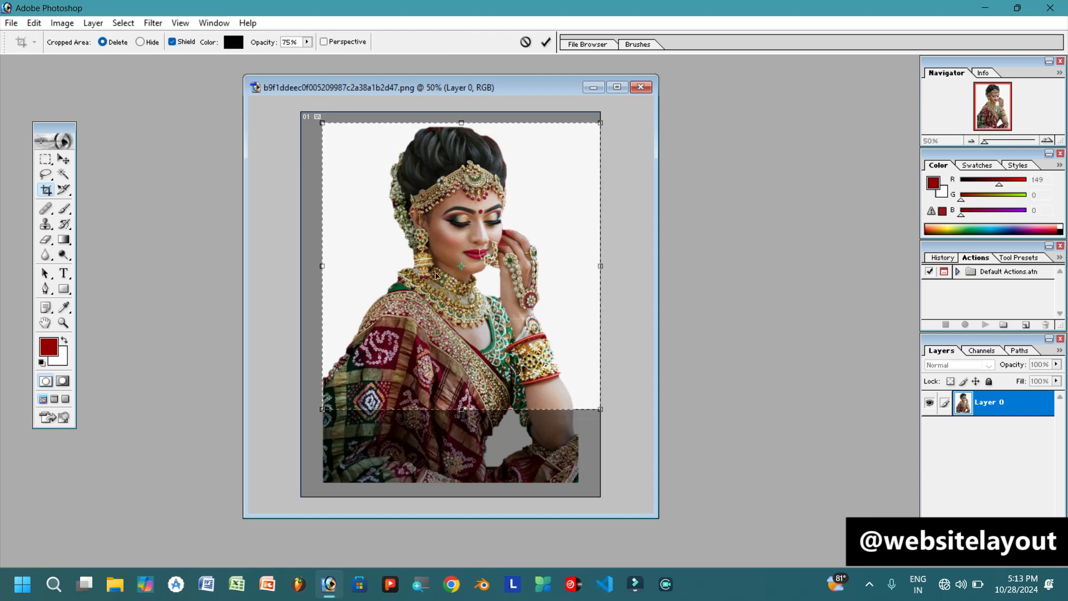
key(Return)
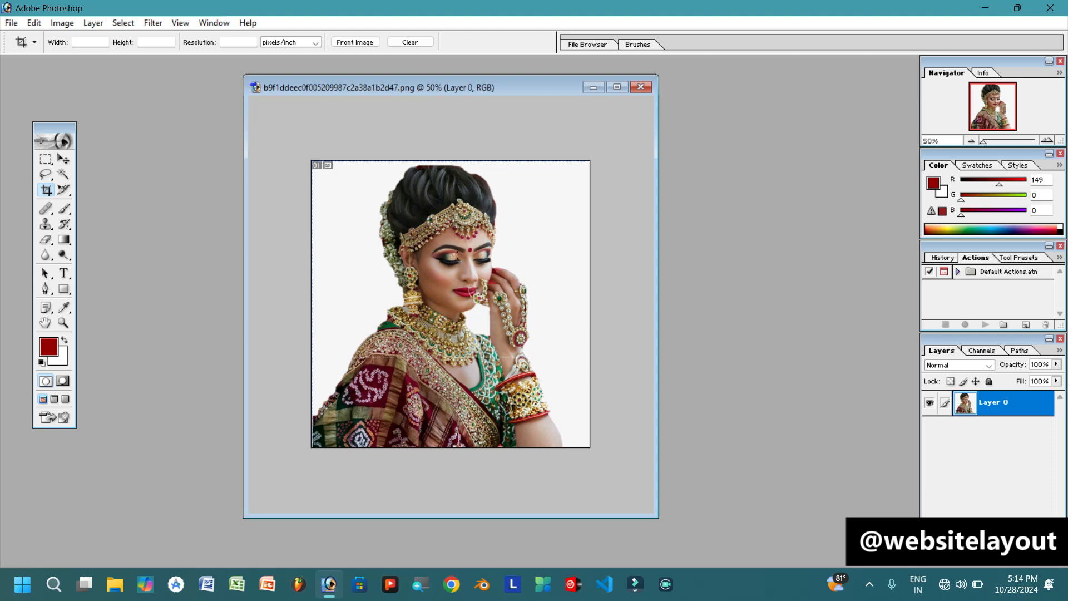
Choose the Slice tool and open the desktop-wallpaper-wedding-designs image from folder 1, enlarging its window around the canvas
click(65, 190)
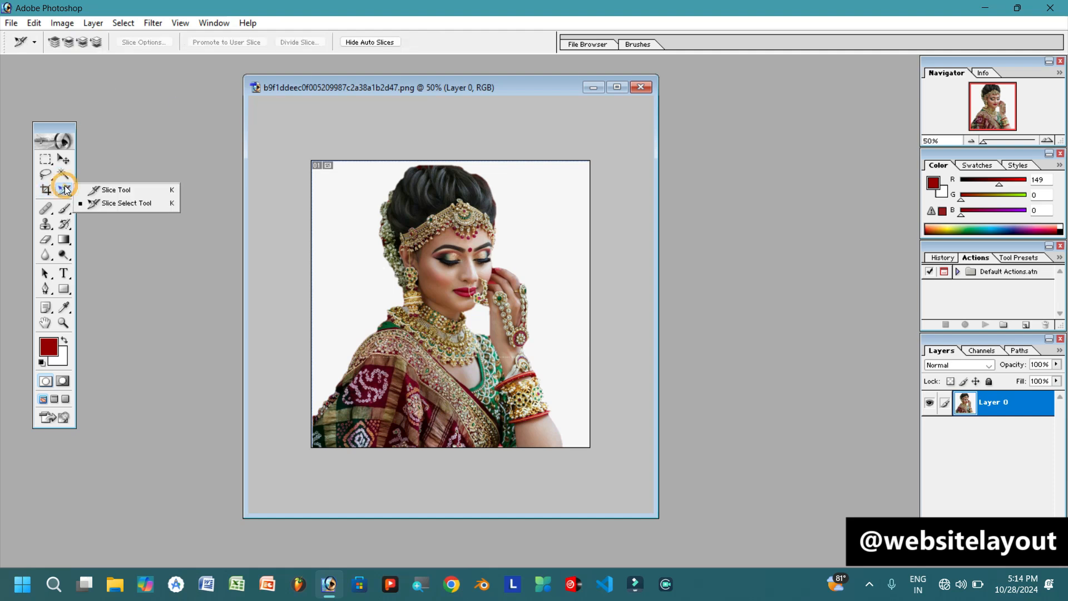
click(115, 190)
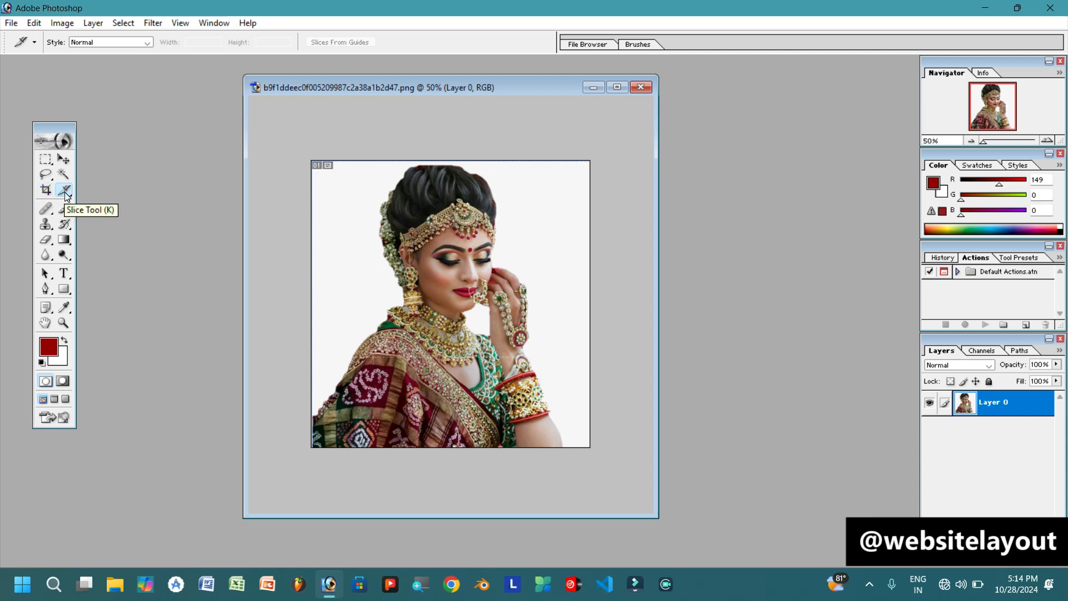
double_click(173, 200)
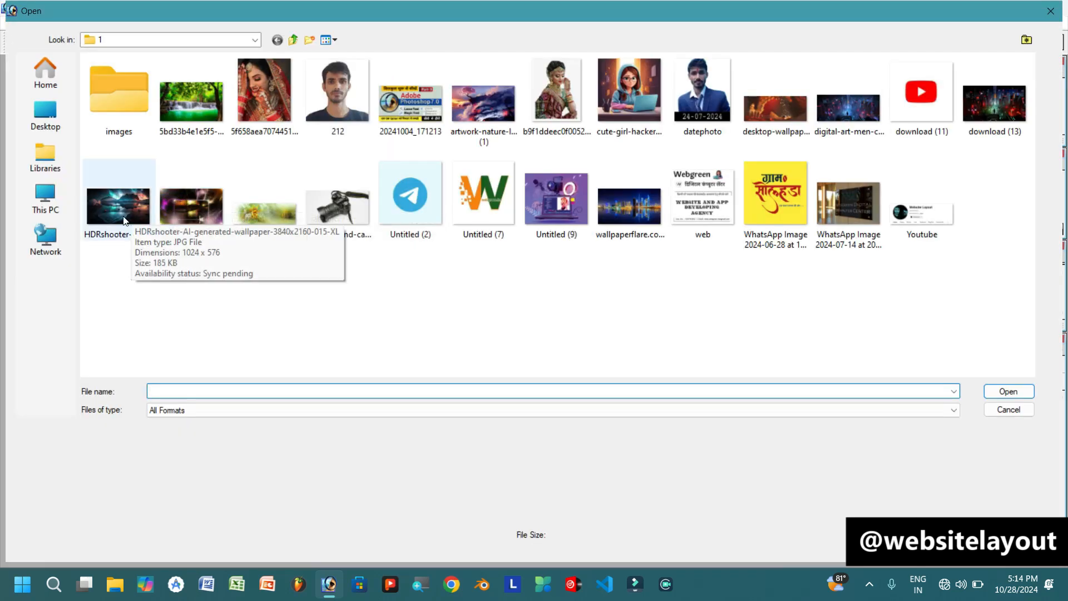
double_click(782, 109)
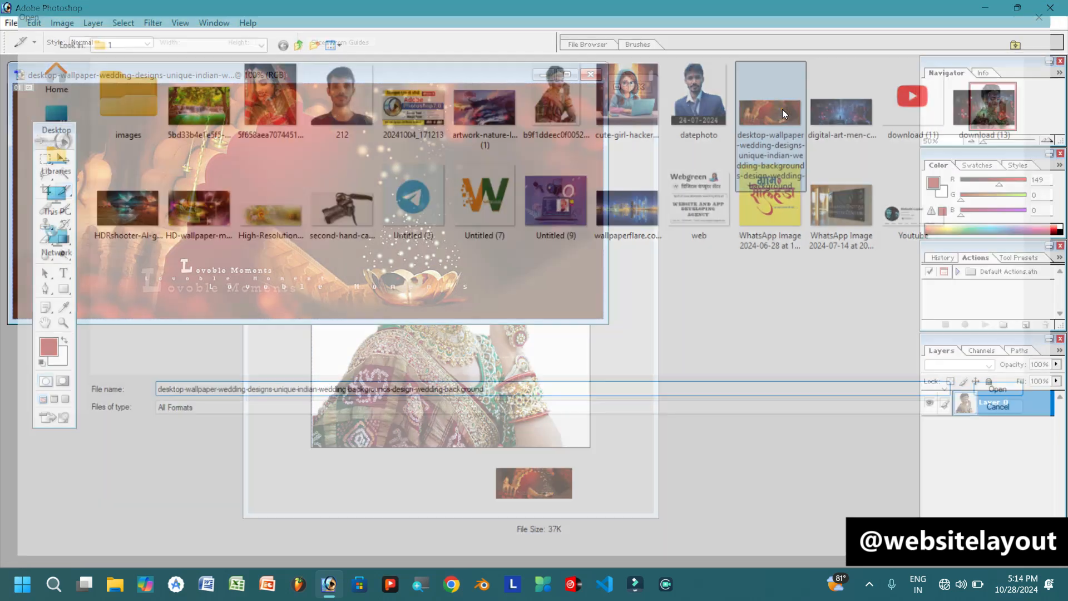
drag(265, 78, 429, 141)
drag(774, 384, 882, 487)
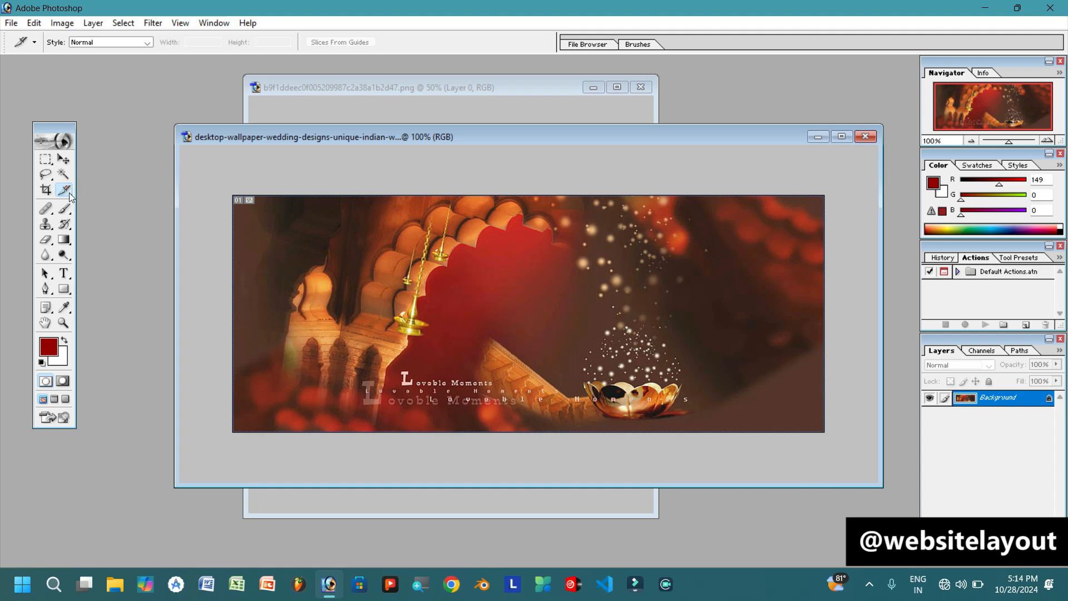
Slice the wallpaper with a full-width horizontal band and a full-height vertical band, and extend the vertical slice's left edge outward
drag(234, 287, 851, 339)
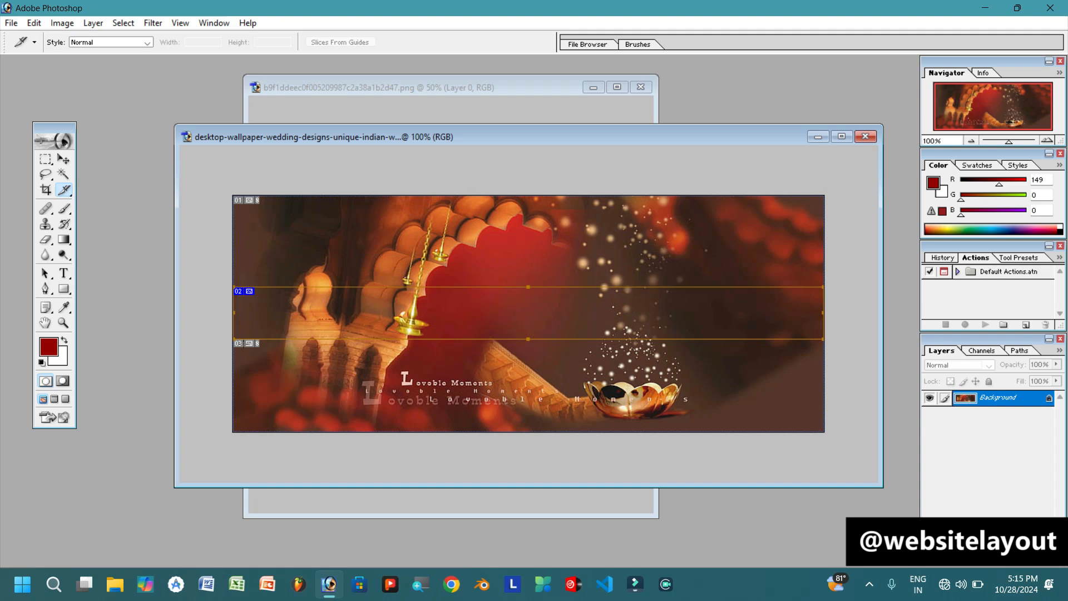
drag(523, 196, 594, 431)
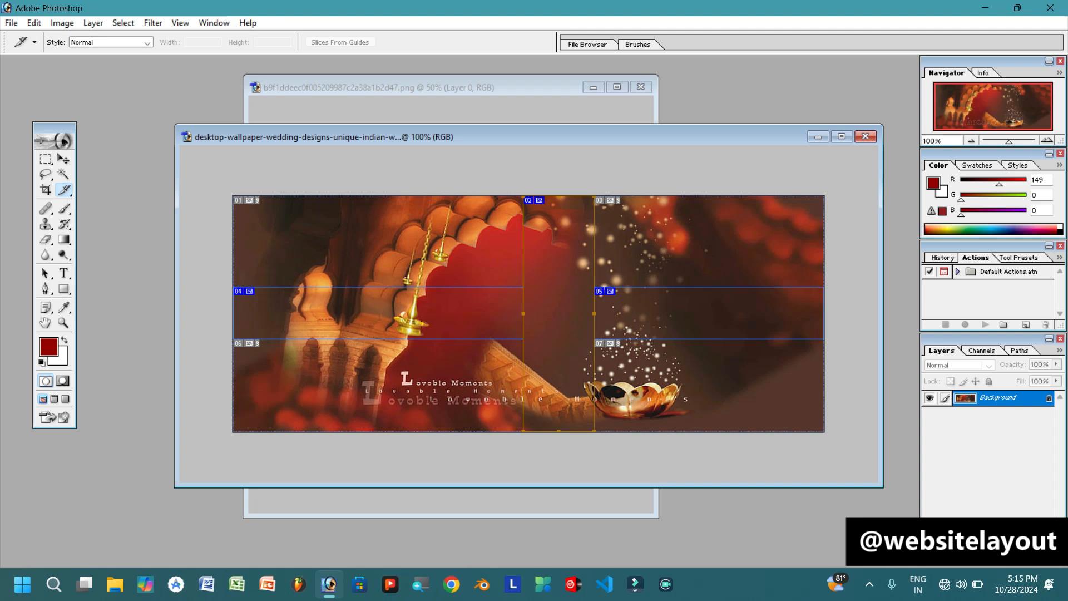
click(69, 192)
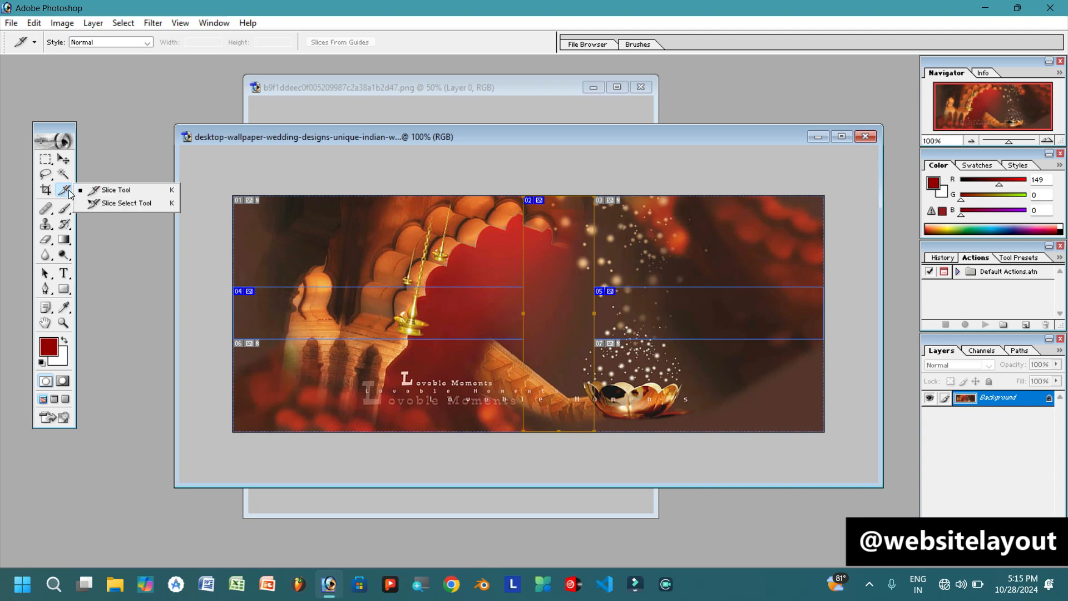
click(126, 203)
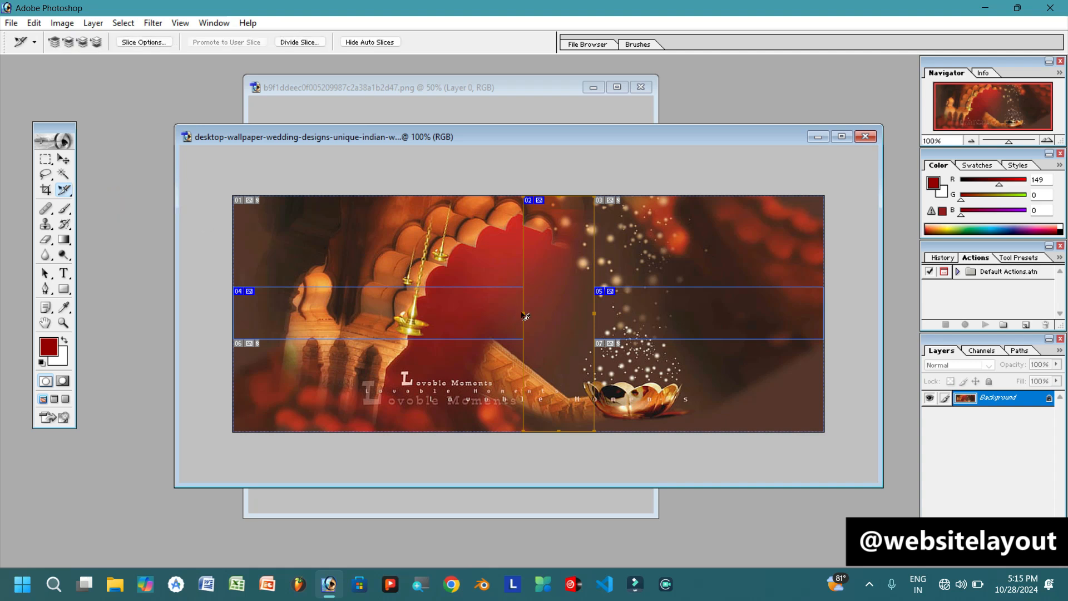
drag(526, 319, 484, 314)
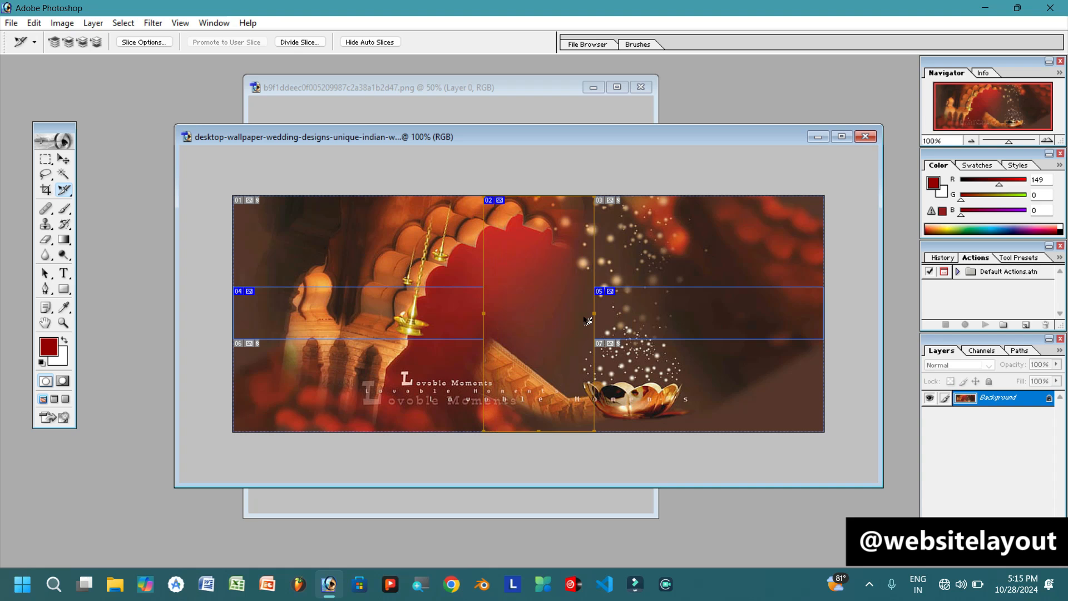
Save the sliced wallpaper for the web as GIF with HTML and images, exporting all slices to folder 1
click(12, 24)
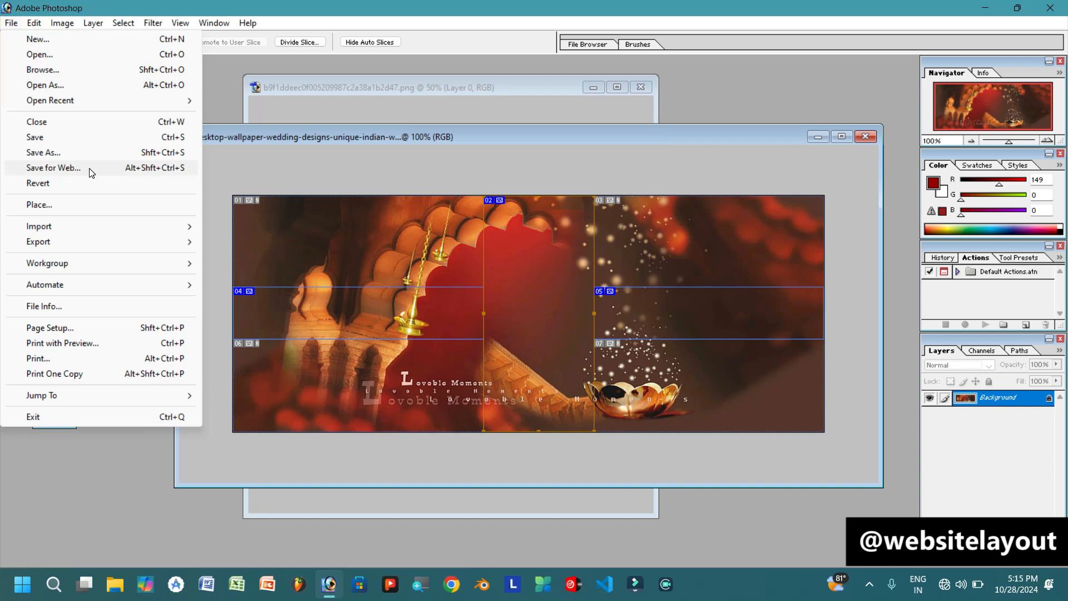
click(142, 170)
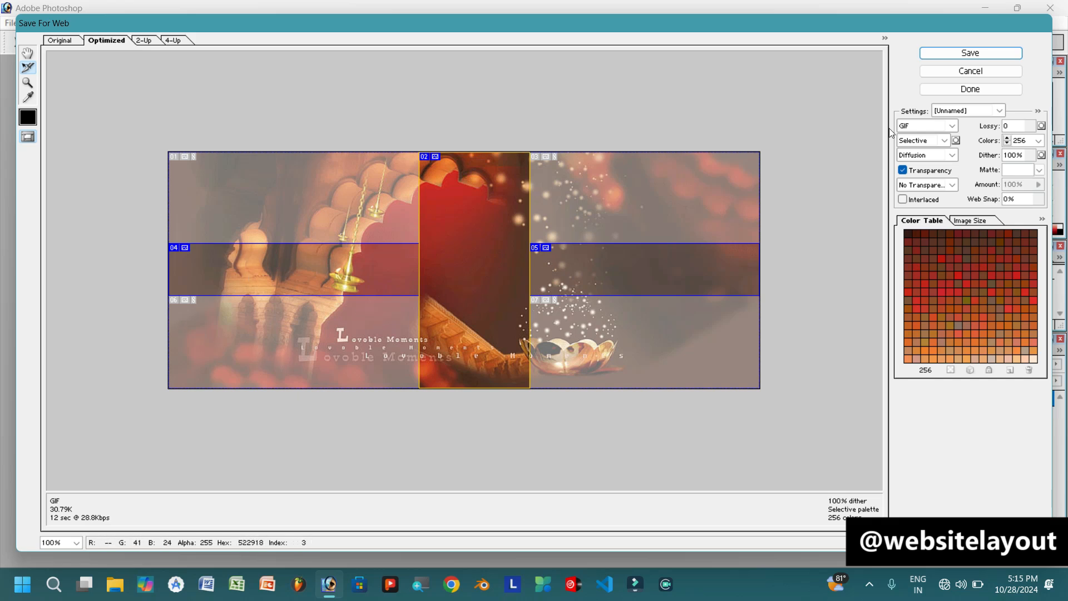
click(968, 56)
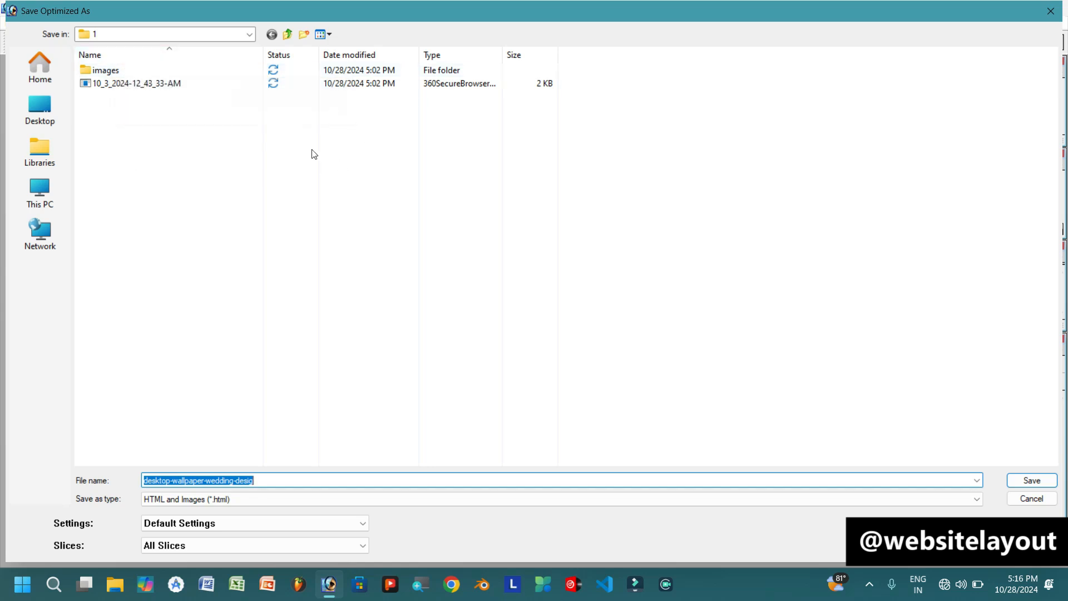
click(1041, 482)
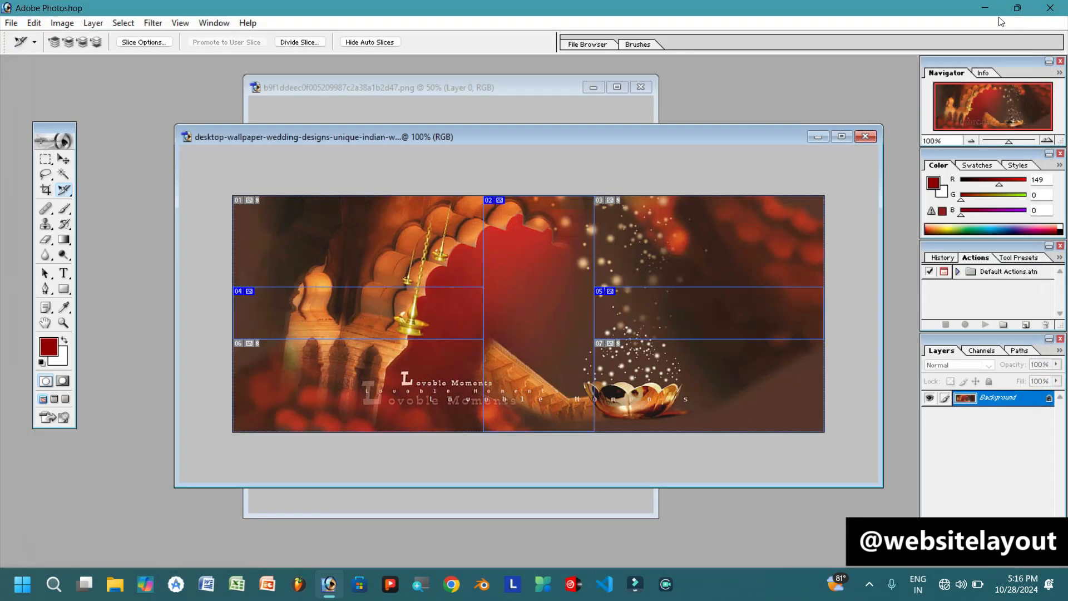
Switch to File Explorer and open the images folder inside the Desktop folder 1 to examine the exported slices
click(983, 6)
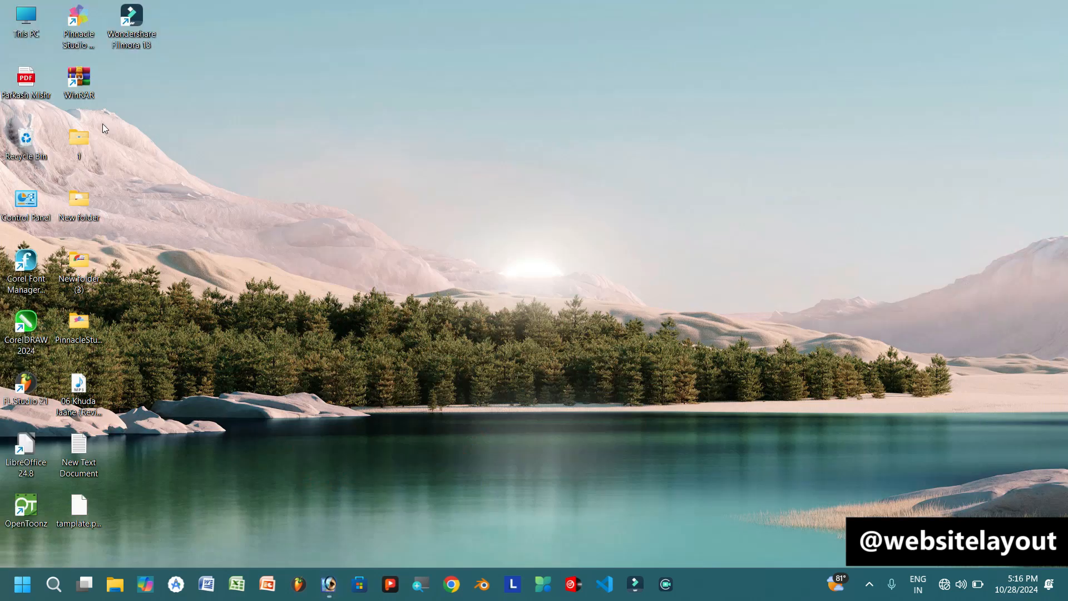
double_click(66, 143)
double_click(185, 192)
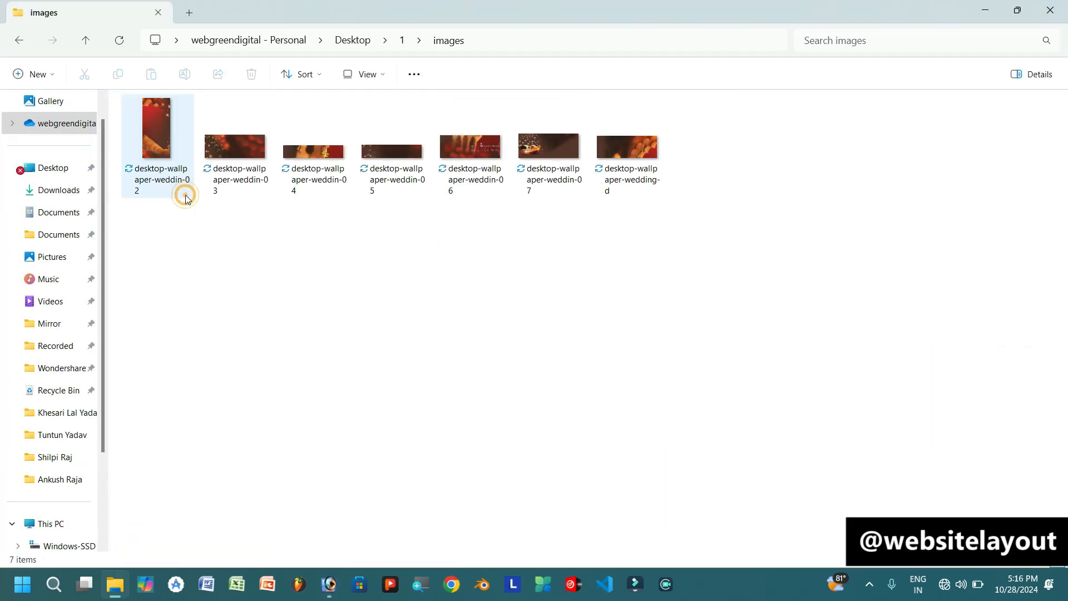
Display the exported slices in the images folder as extra large icons
right_click(351, 251)
mouse_move(556, 269)
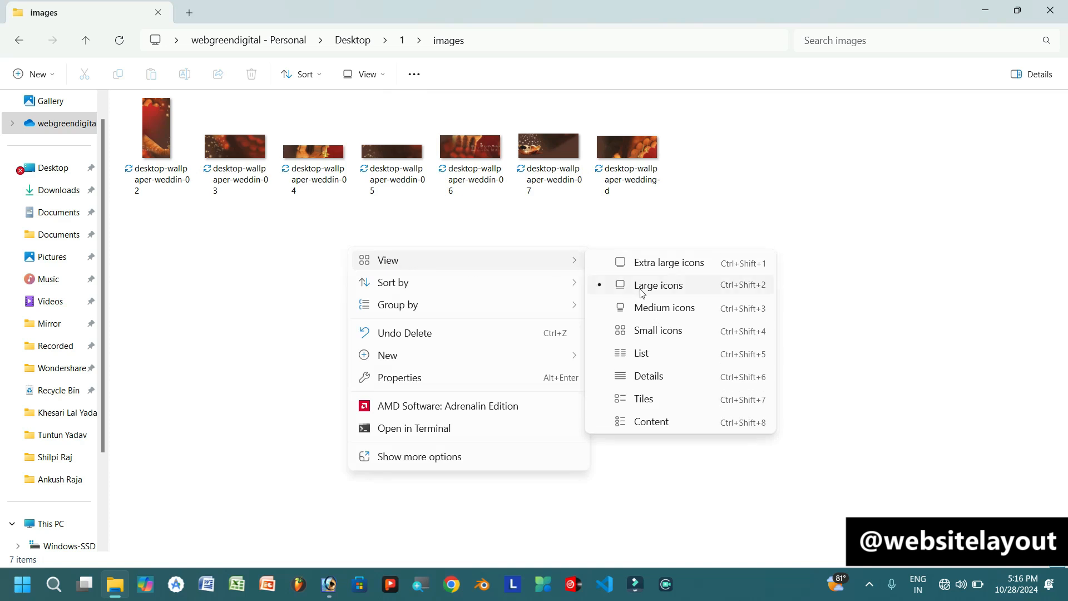
click(640, 263)
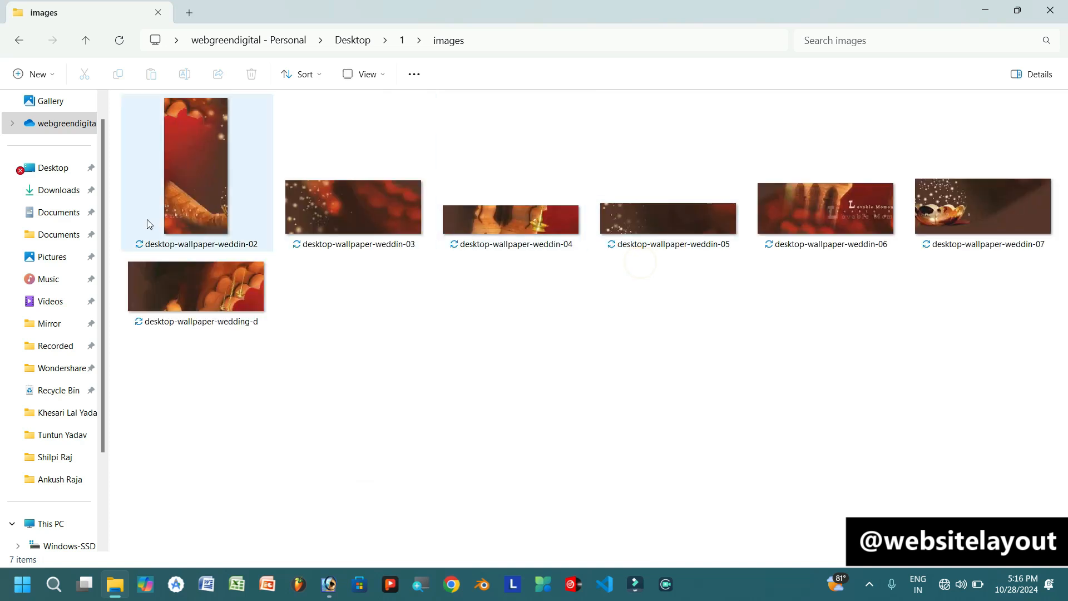
View the exported slices one by one from desktop-wallpaper-weddin-02 through desktop-wallpaper-wedding-d, close the viewer and switch back to Adobe Photoshop
click(185, 176)
double_click(185, 176)
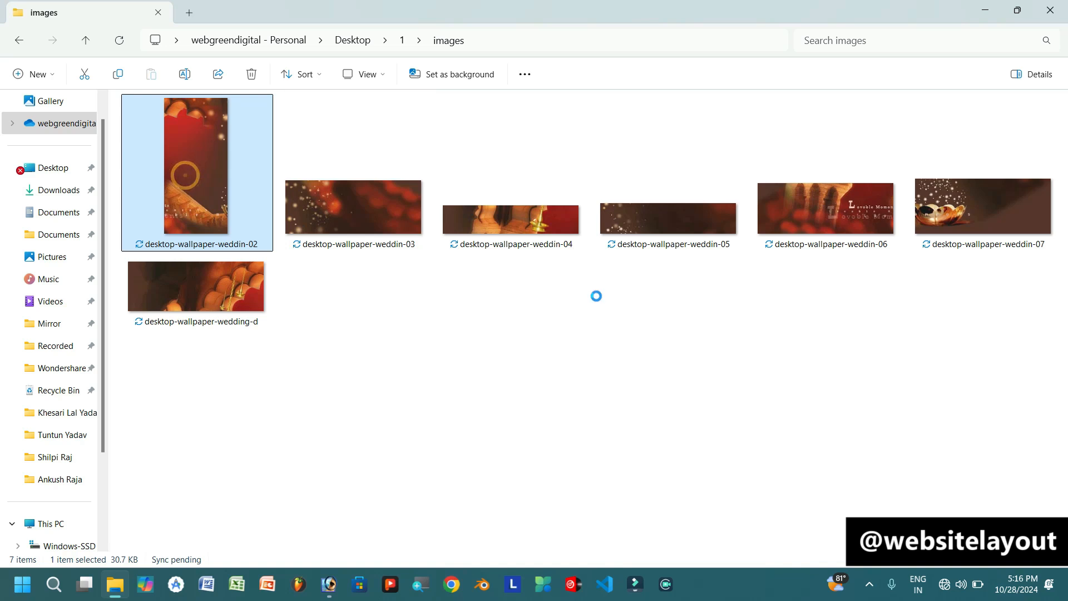
click(907, 330)
click(907, 331)
click(906, 331)
click(906, 330)
click(907, 331)
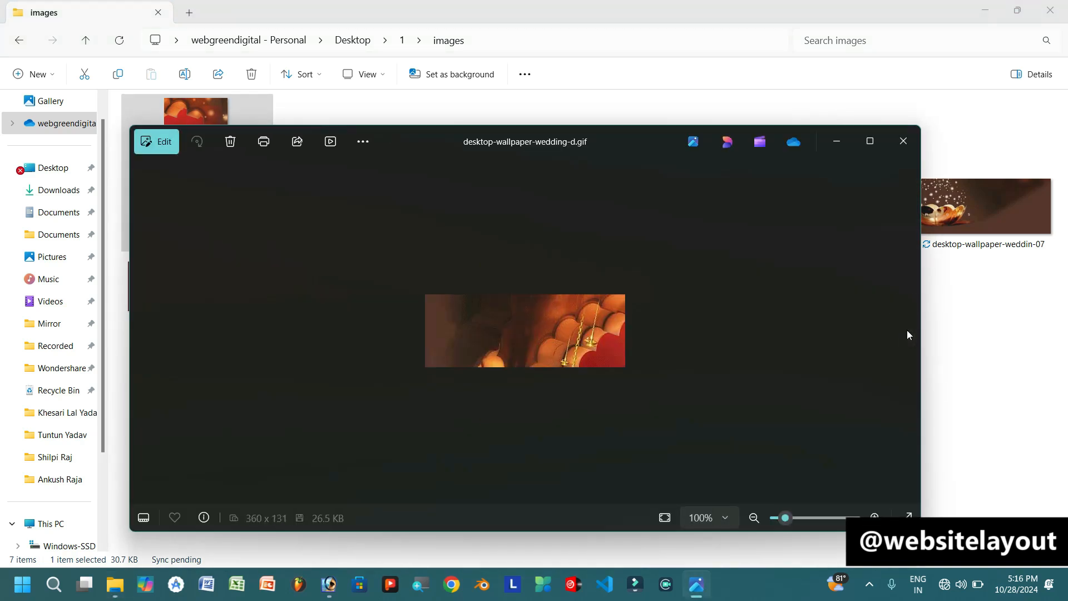
click(902, 139)
key(super+d)
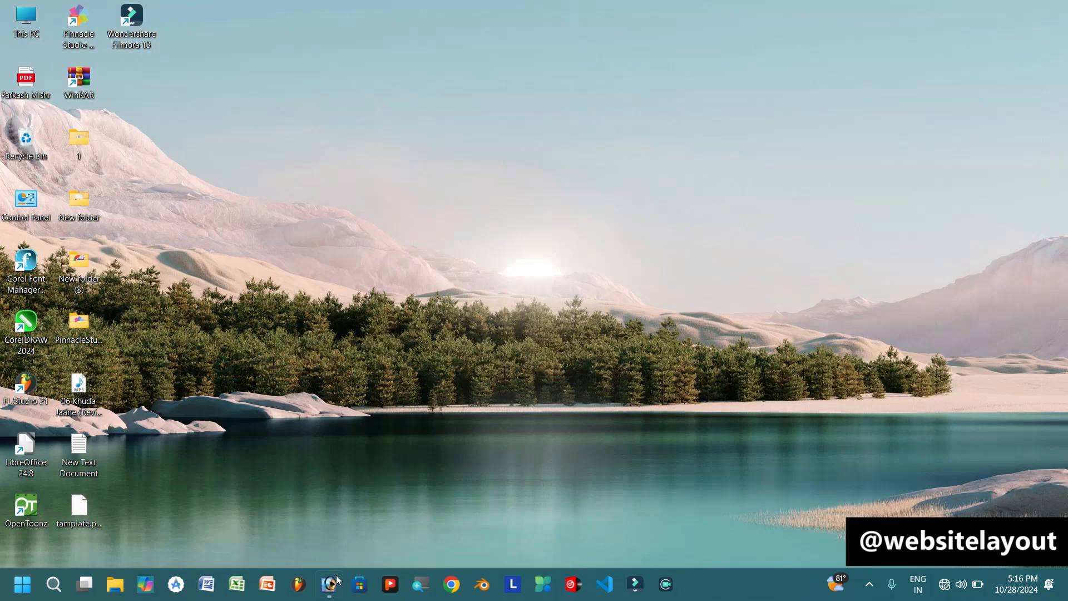
click(328, 584)
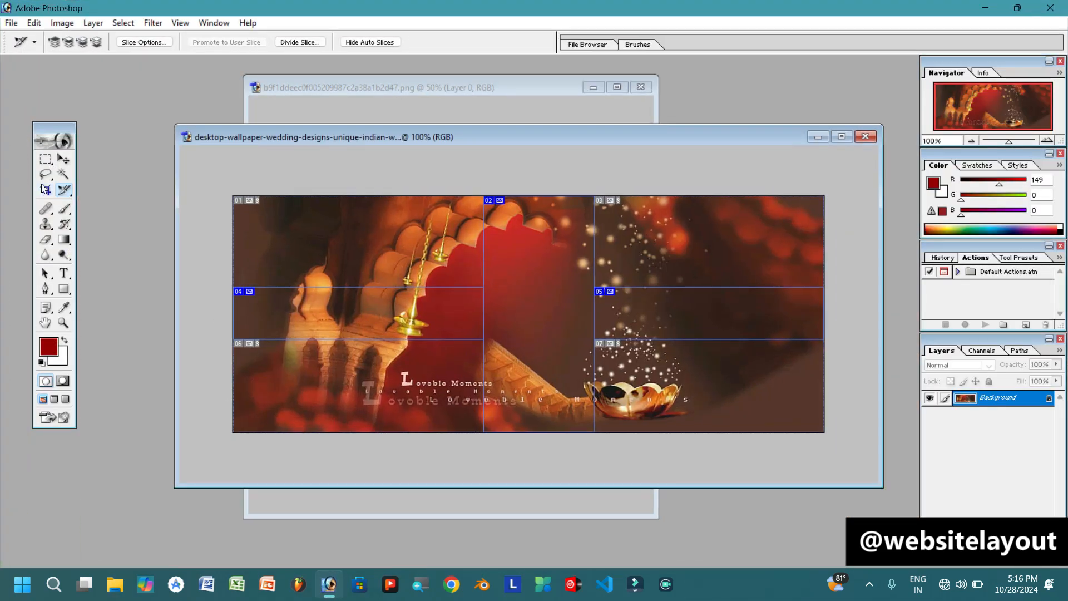